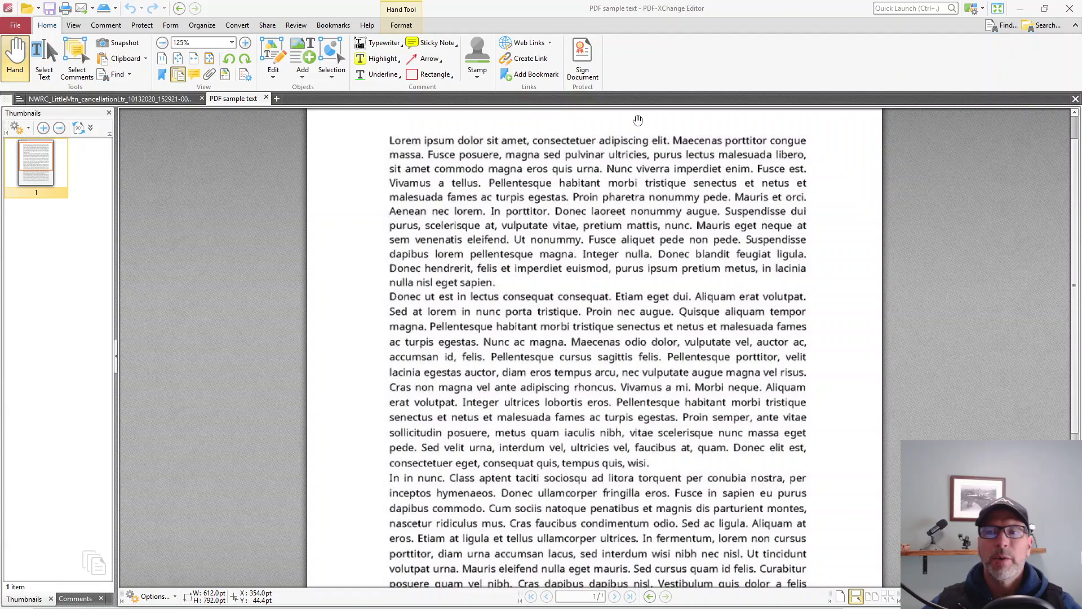
Step: Pan the page, then switch to the Select Text tool and scroll back to the page top
click(582, 200)
drag(583, 200, 582, 212)
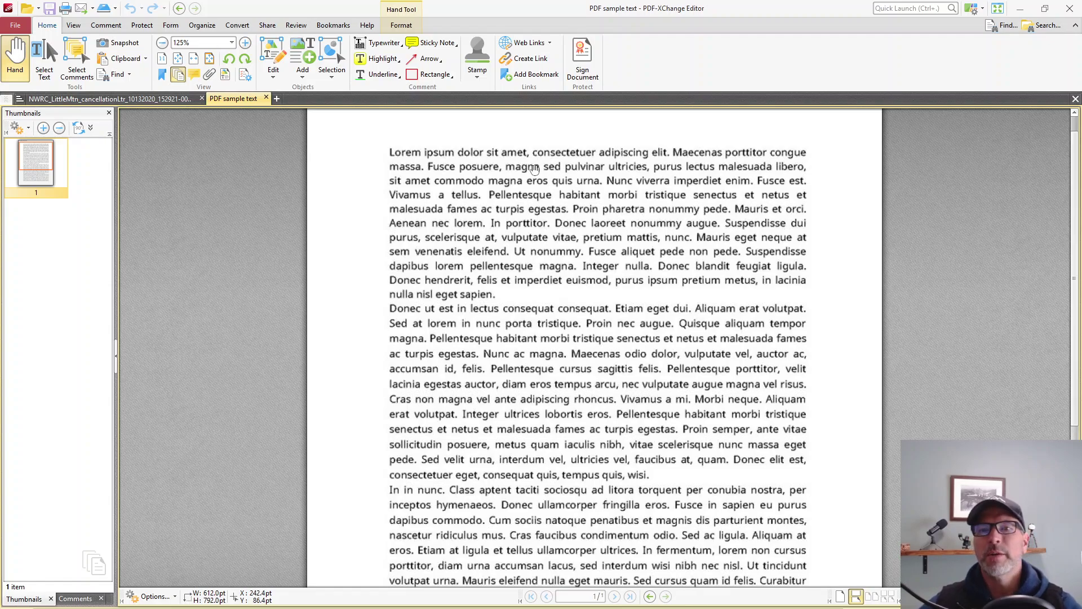
scroll(592, 191, down, 1)
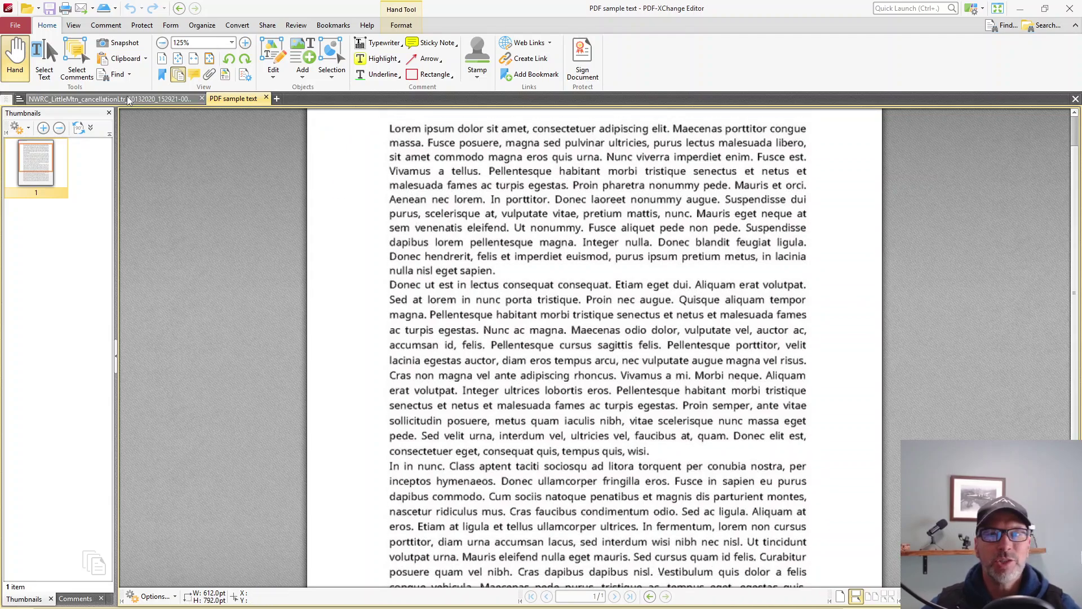
click(44, 57)
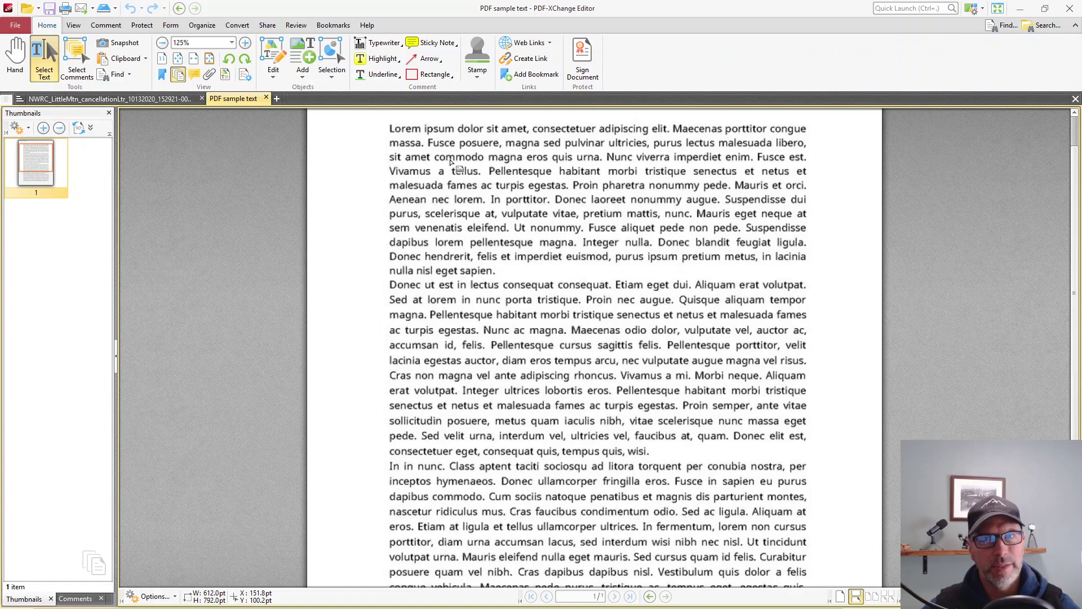
scroll(382, 165, up, 1)
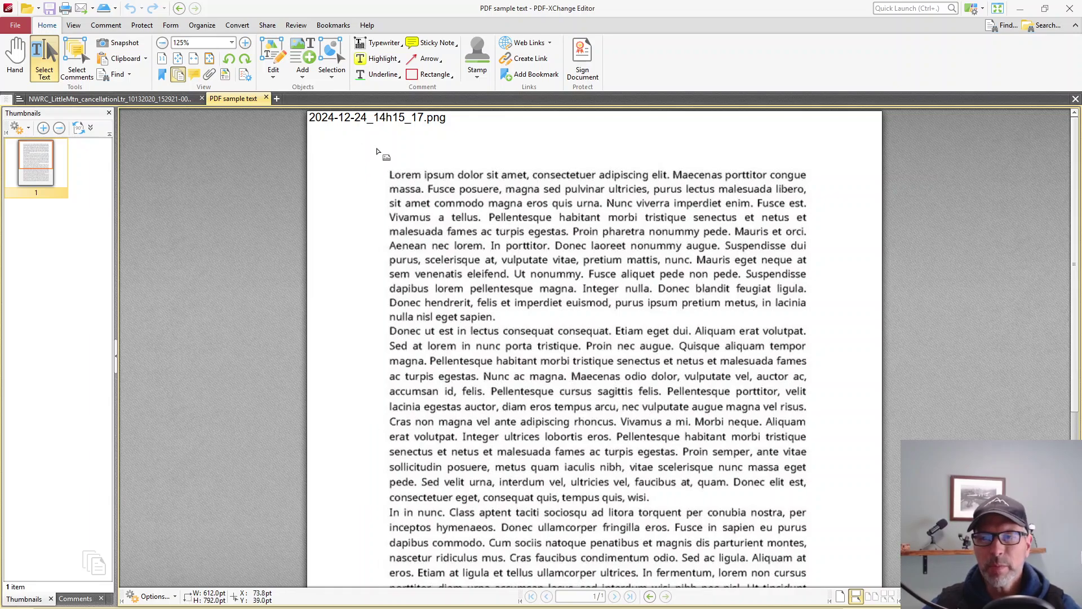
Step: Run Convert > OCR Page(s) on all pages with English language and High accuracy
click(238, 26)
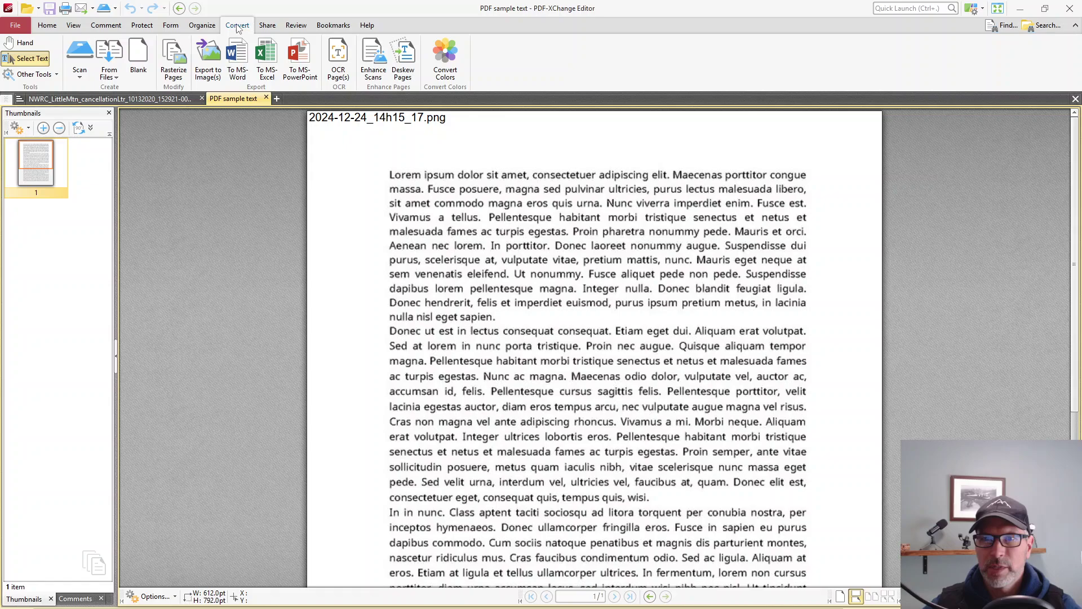
click(338, 56)
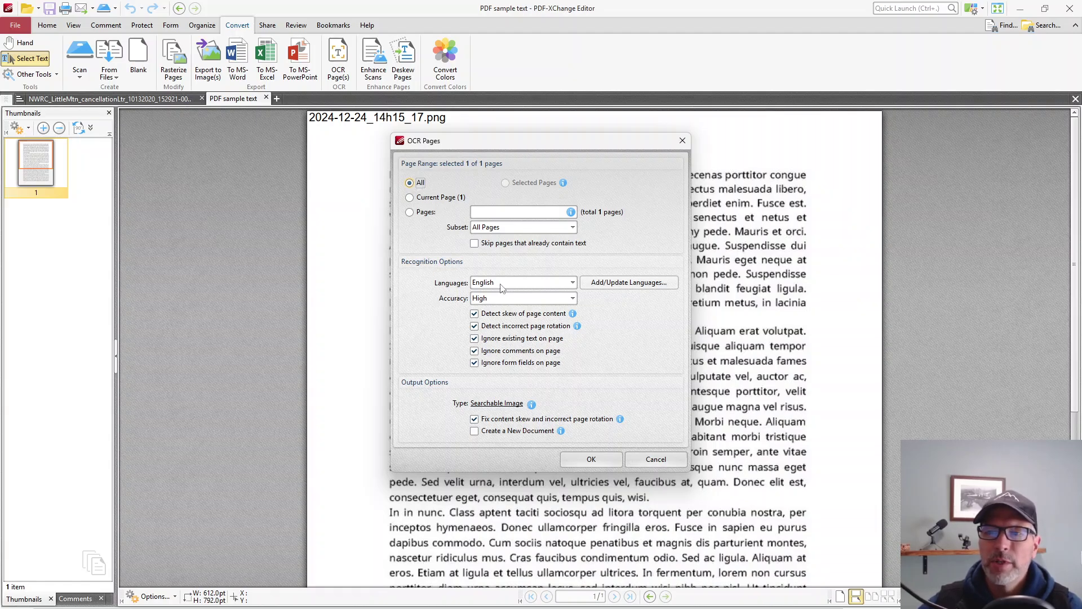
click(528, 283)
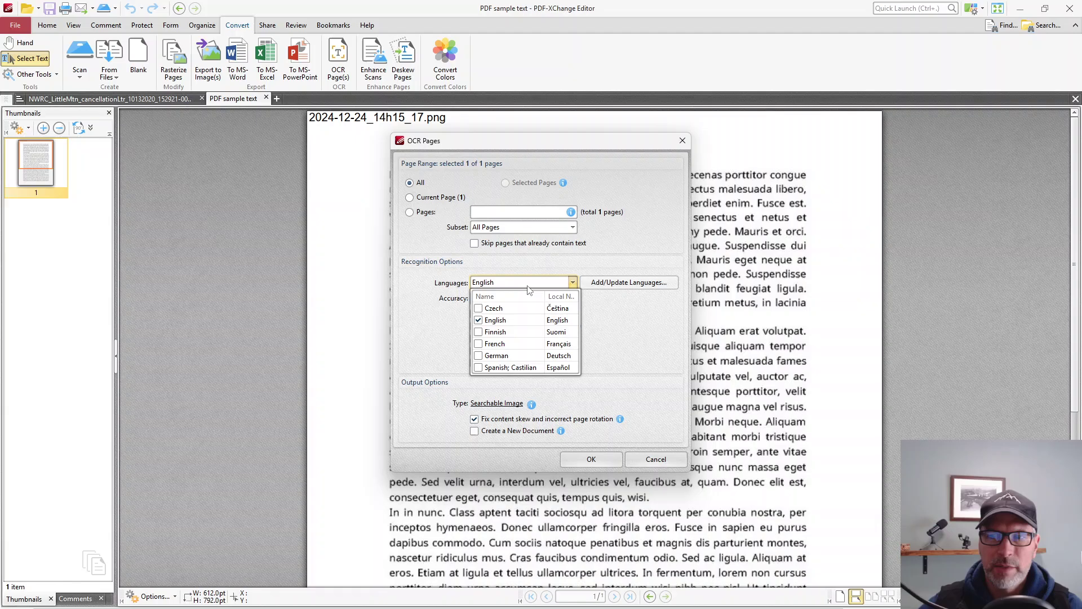
click(416, 326)
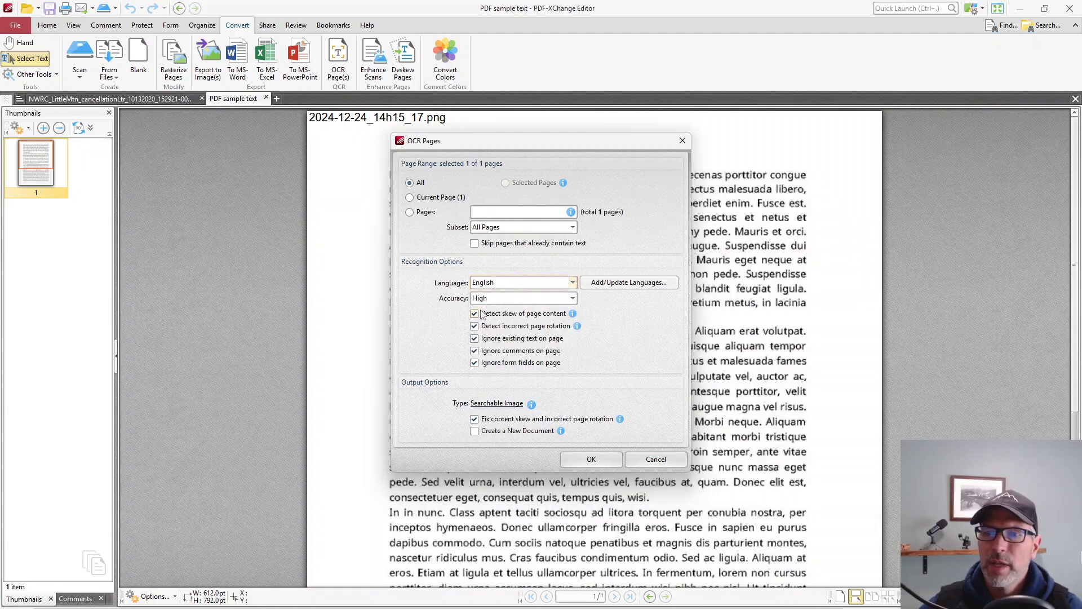
click(513, 300)
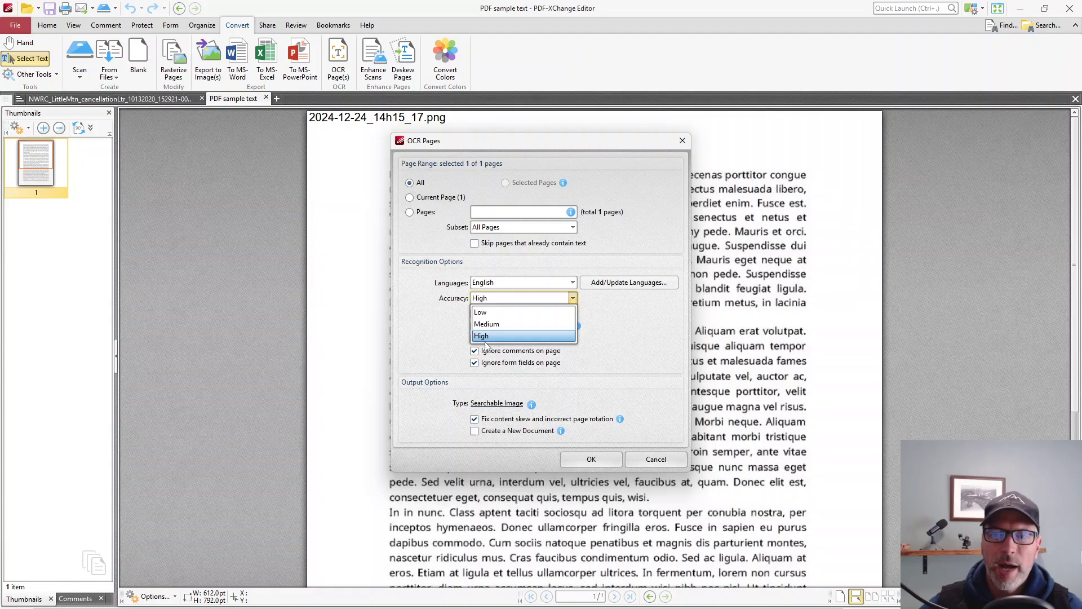
click(445, 320)
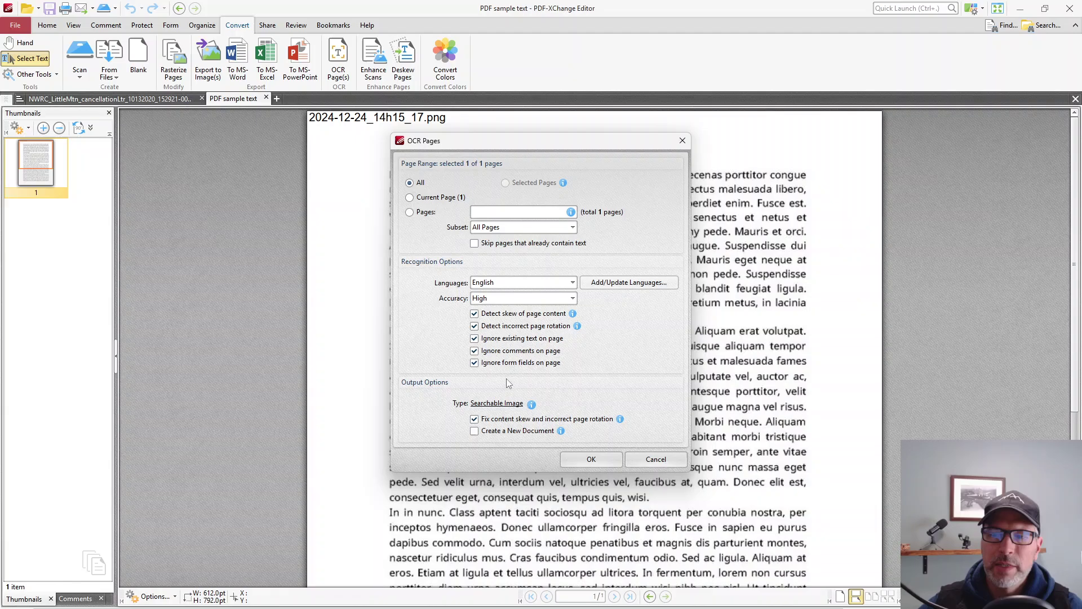
click(591, 458)
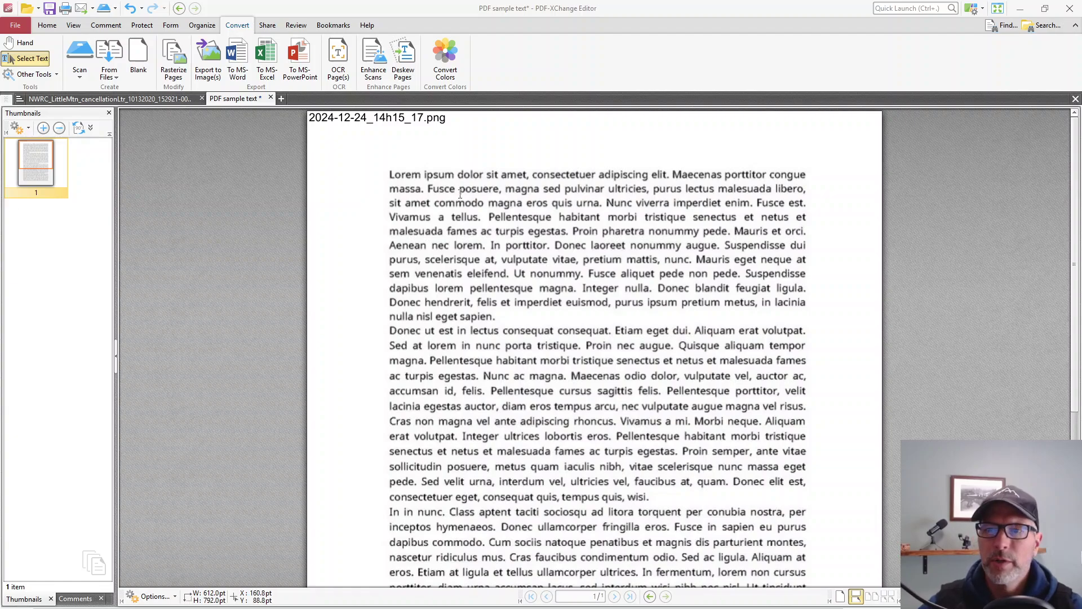
Step: Test the OCR by selecting the opening lines, clear the selection, and show the Comment tools
click(20, 42)
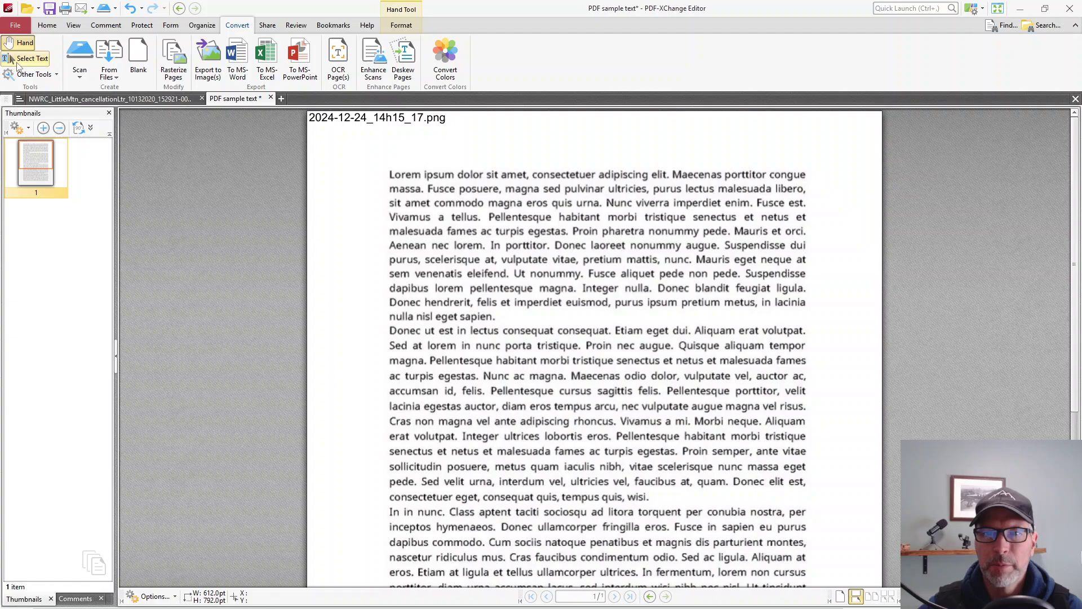
click(23, 60)
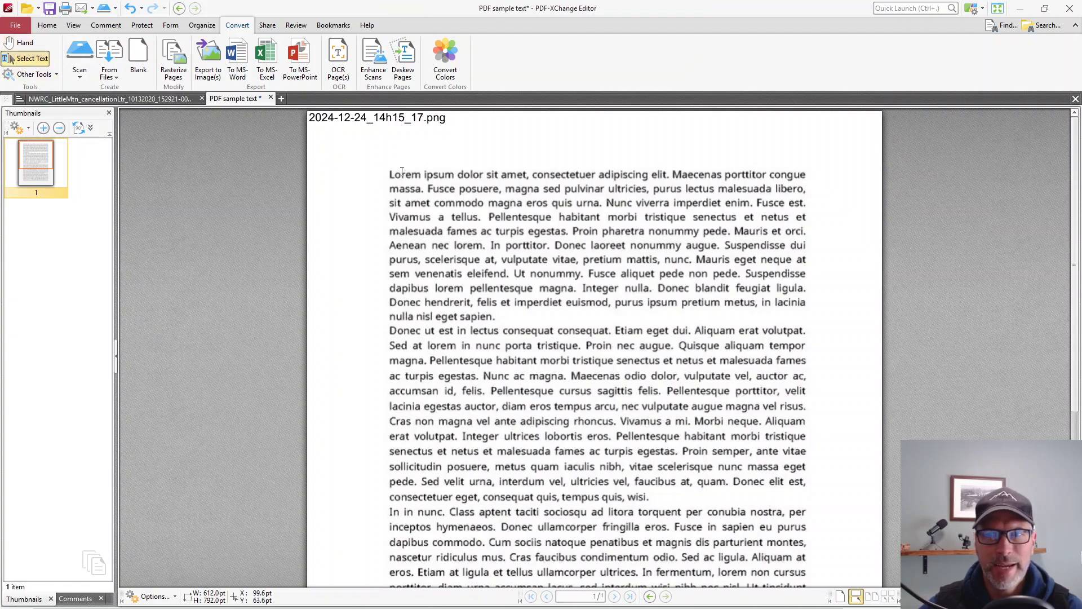
drag(388, 175, 712, 260)
click(706, 276)
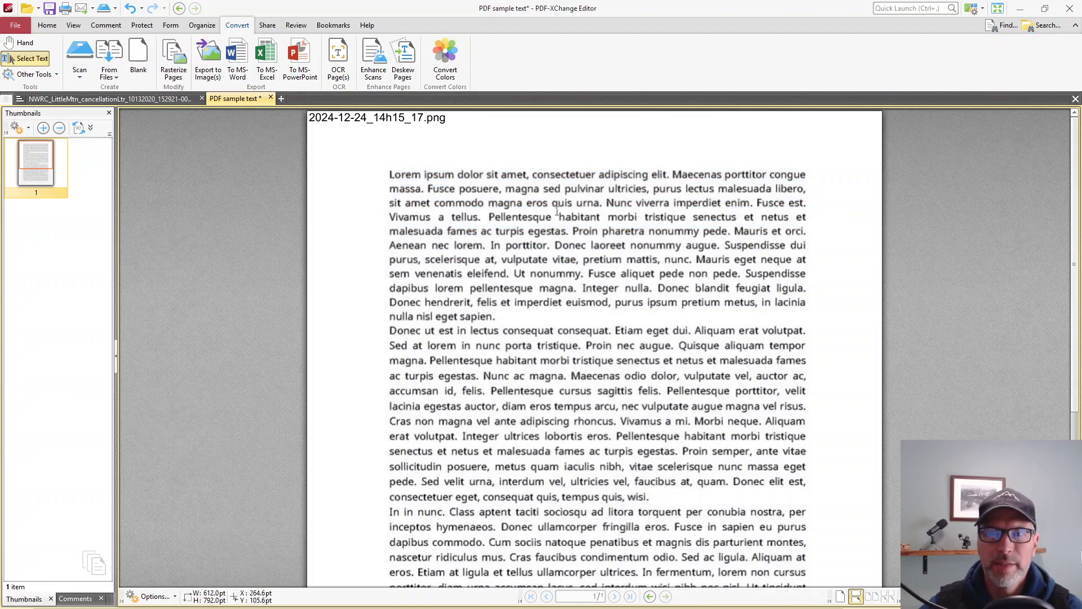
click(113, 29)
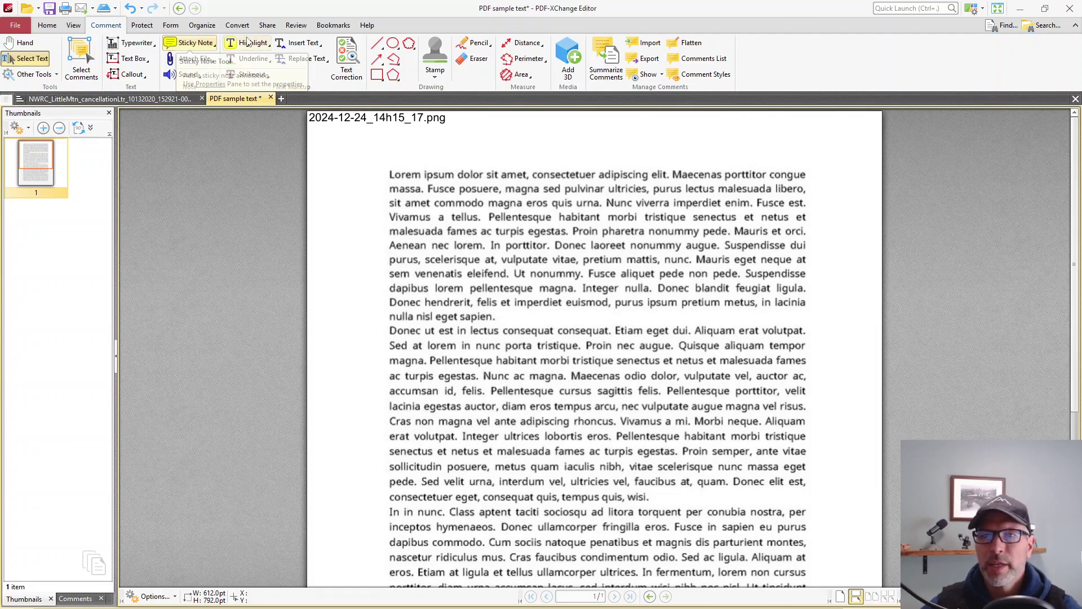
Step: Highlight 'Pellentesque habitant morbi tristique' in the first paragraph and open its note
click(248, 43)
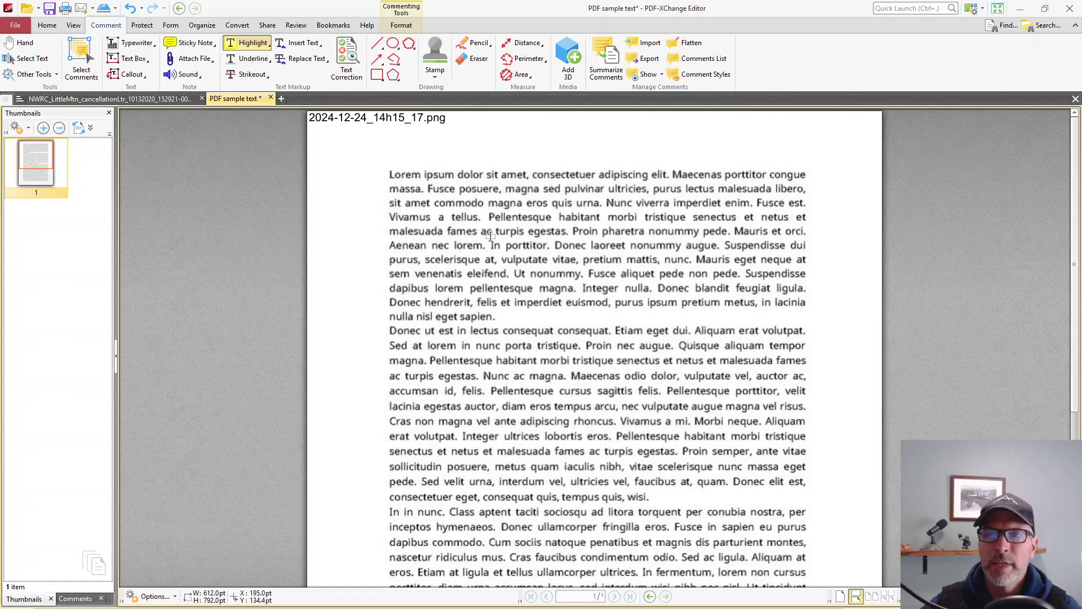
drag(488, 218, 688, 220)
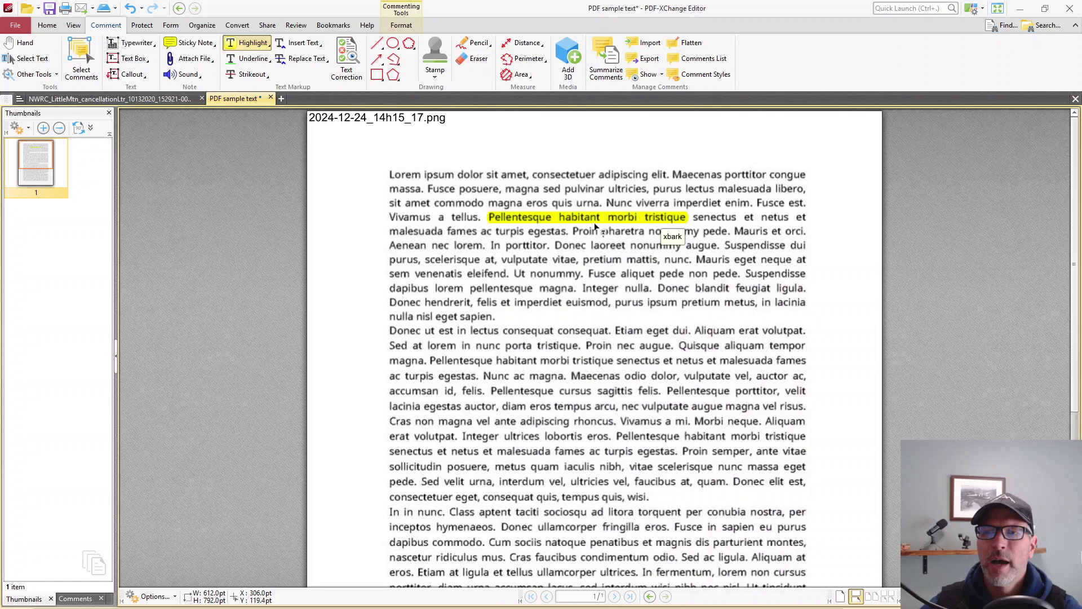
double_click(575, 219)
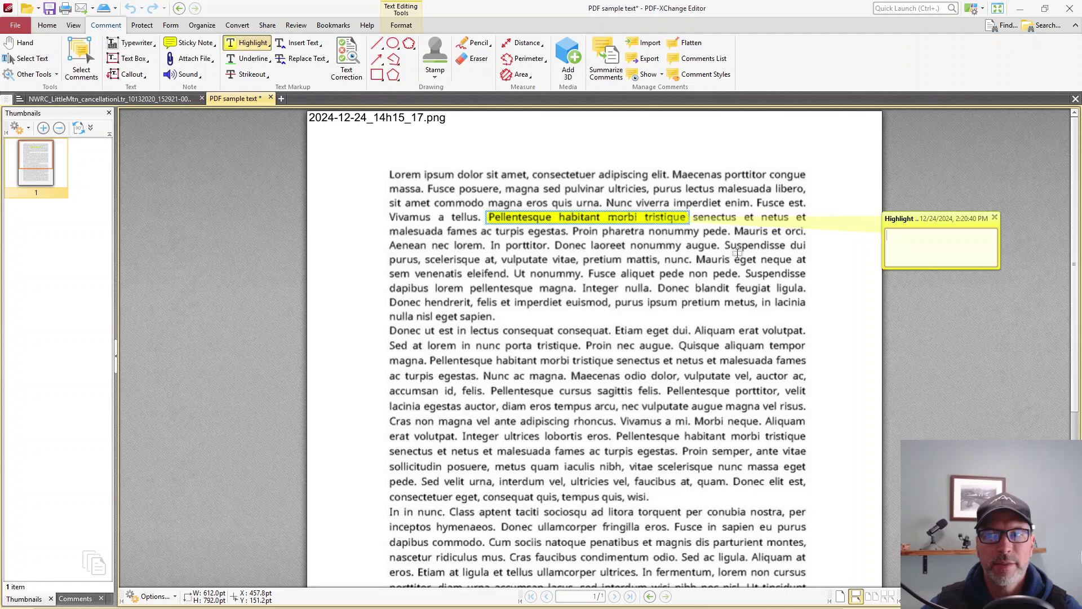
Step: Highlight 'Fusce aliquet pede non pede' and change that highlight's colour to red
drag(591, 274, 738, 276)
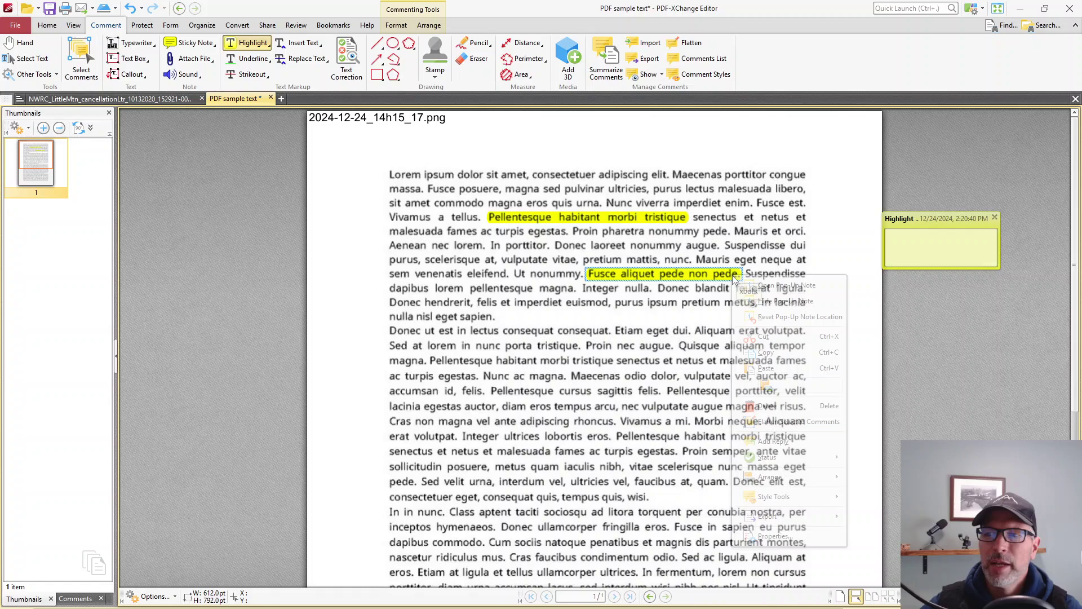
right_click(738, 276)
click(770, 536)
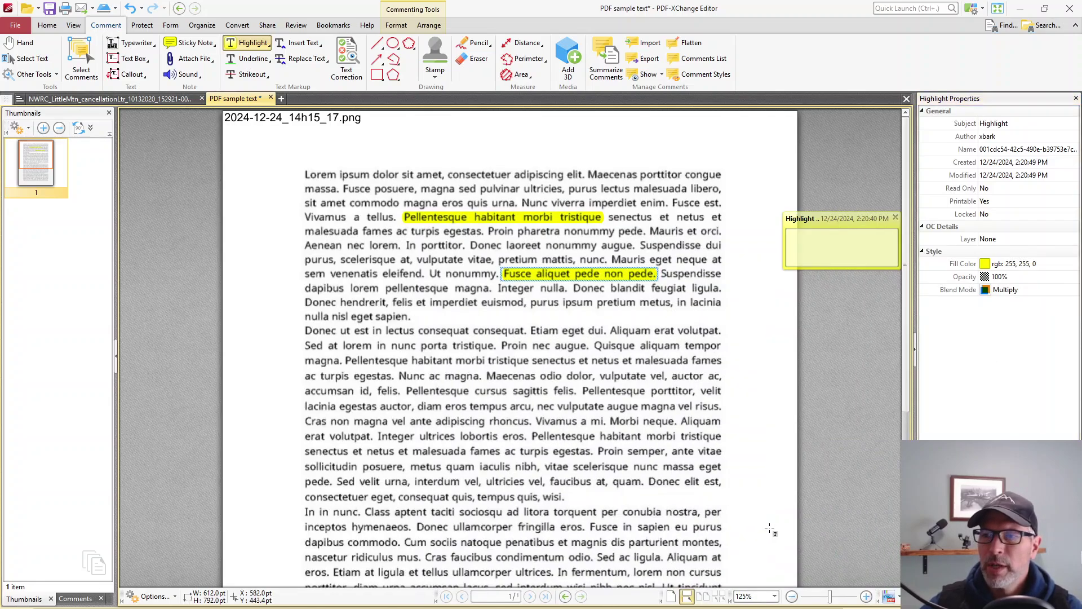
click(986, 265)
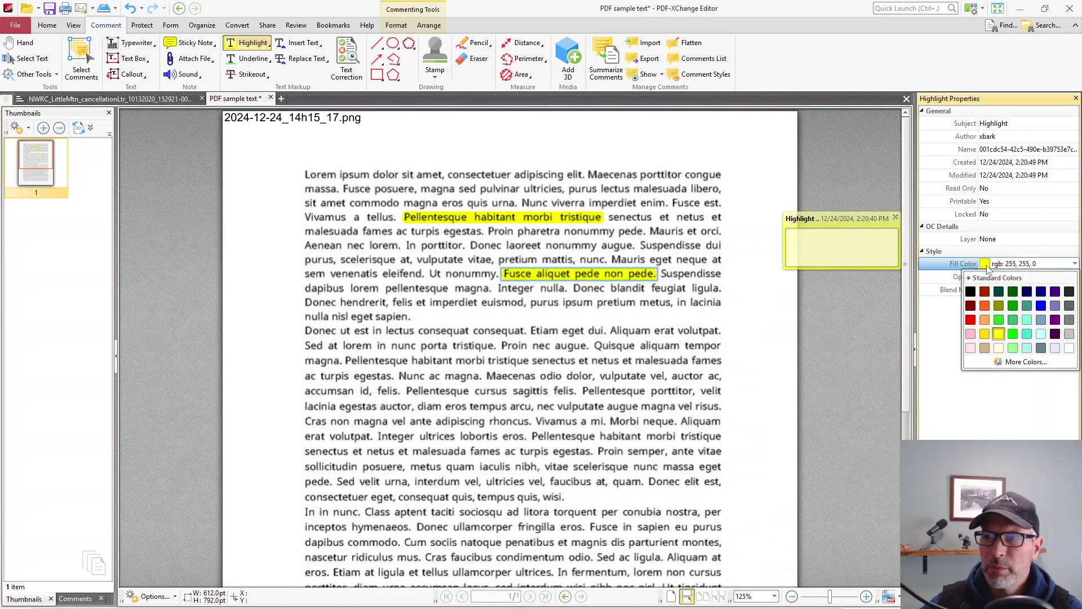
click(970, 320)
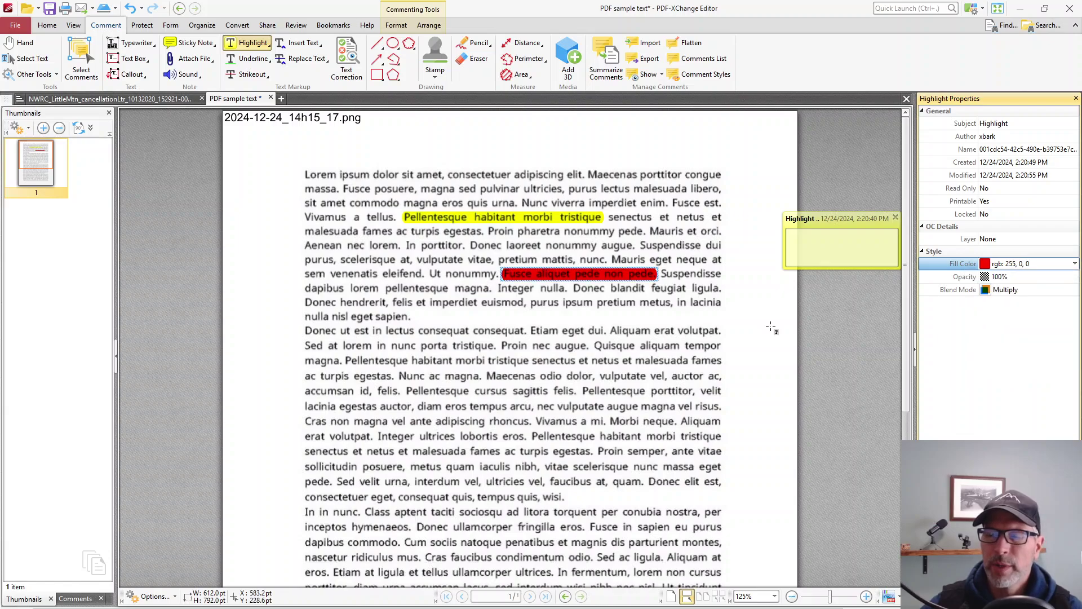
double_click(575, 276)
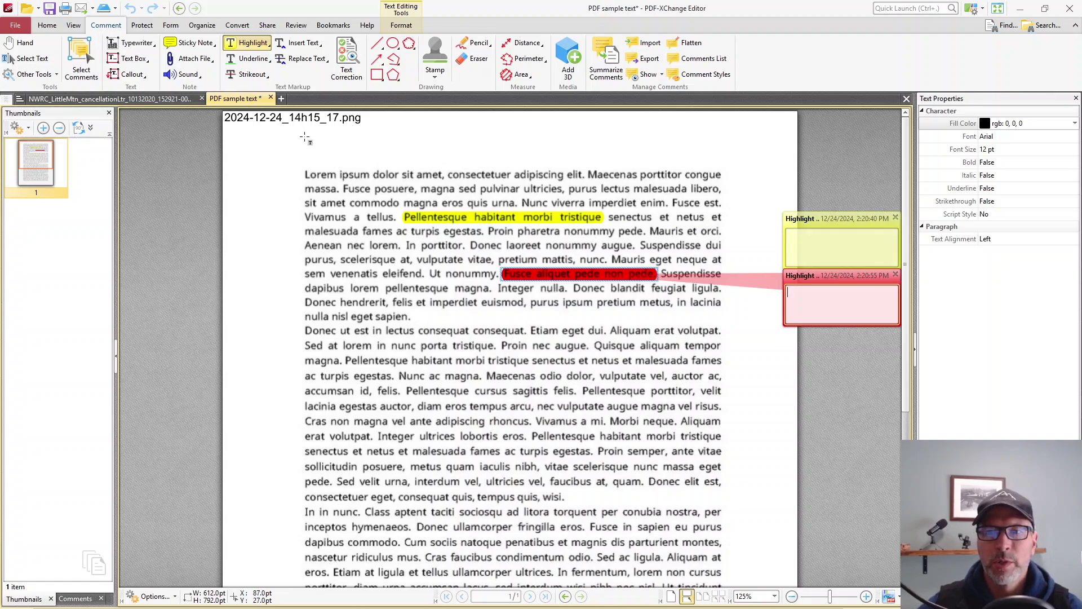
Step: Strike out 'Pellentesque habitant morbi tristique' in the second paragraph
click(248, 74)
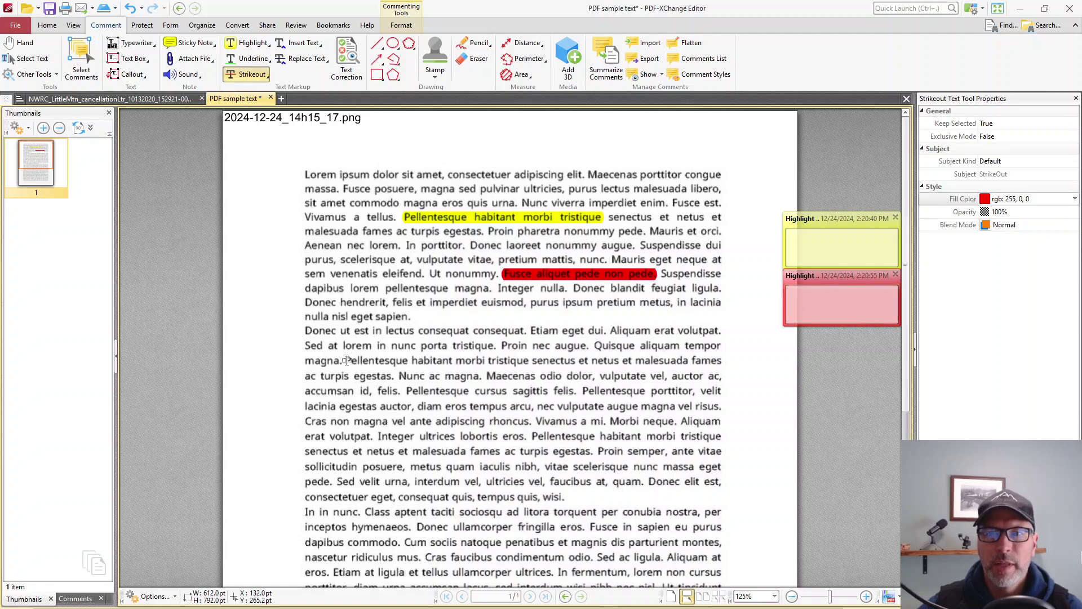
drag(348, 360, 530, 363)
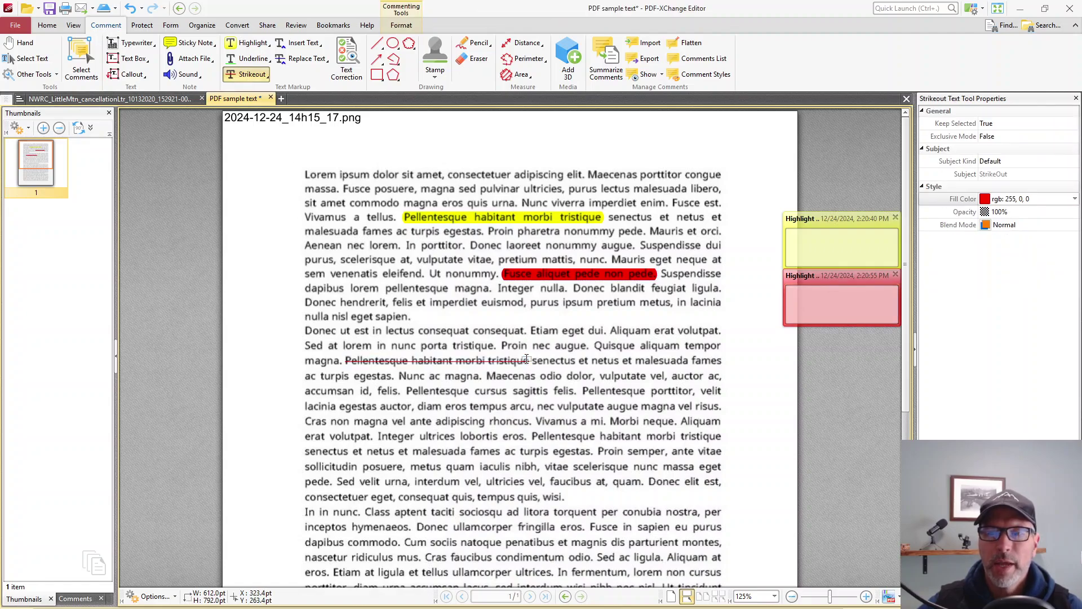
click(409, 44)
click(297, 319)
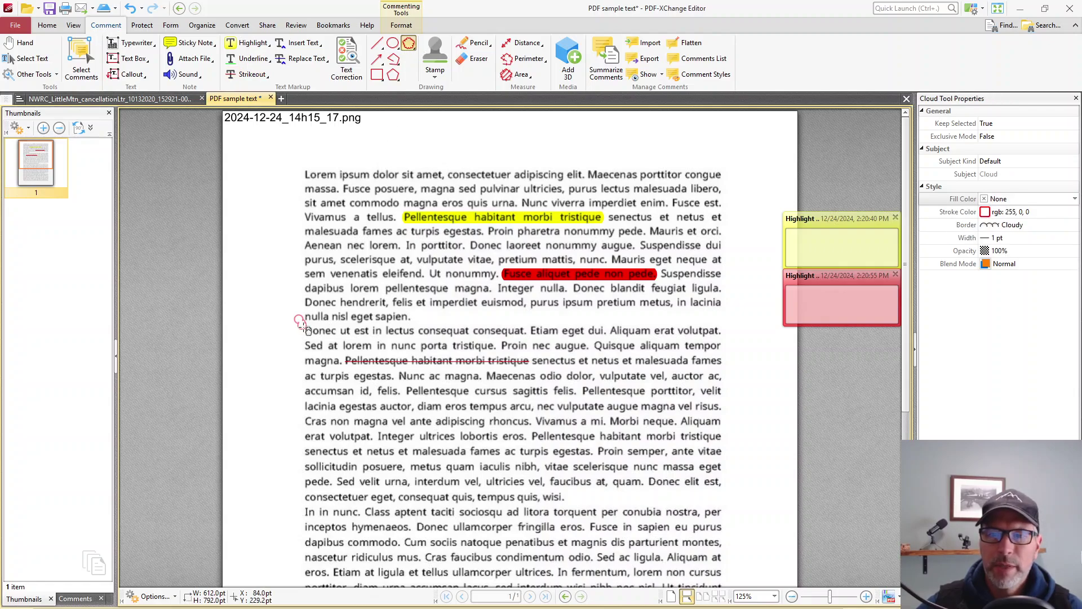
click(467, 317)
click(451, 284)
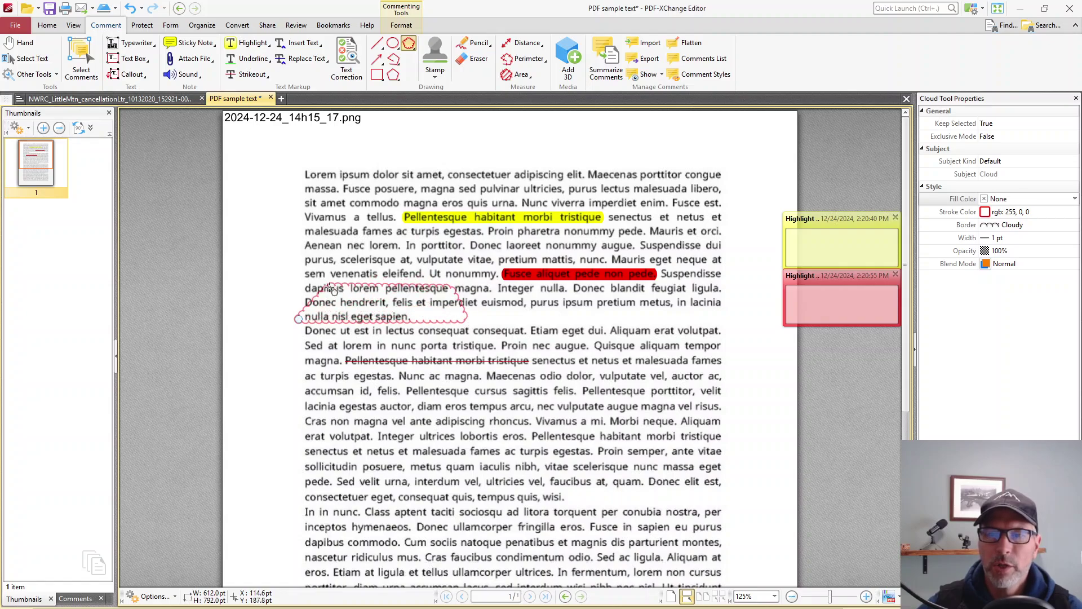
click(300, 284)
click(297, 318)
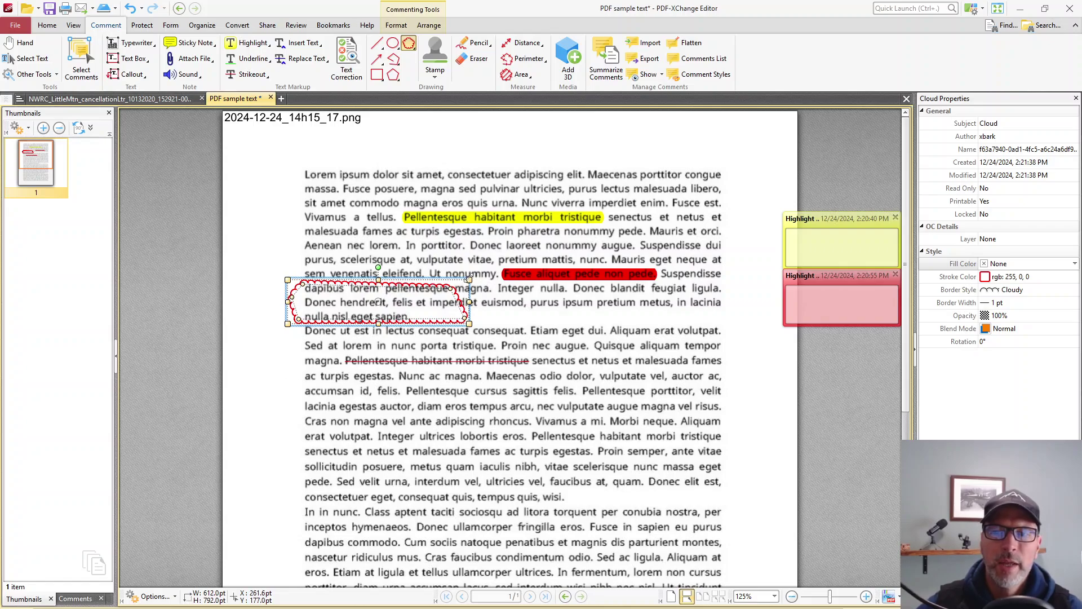
drag(469, 280, 496, 261)
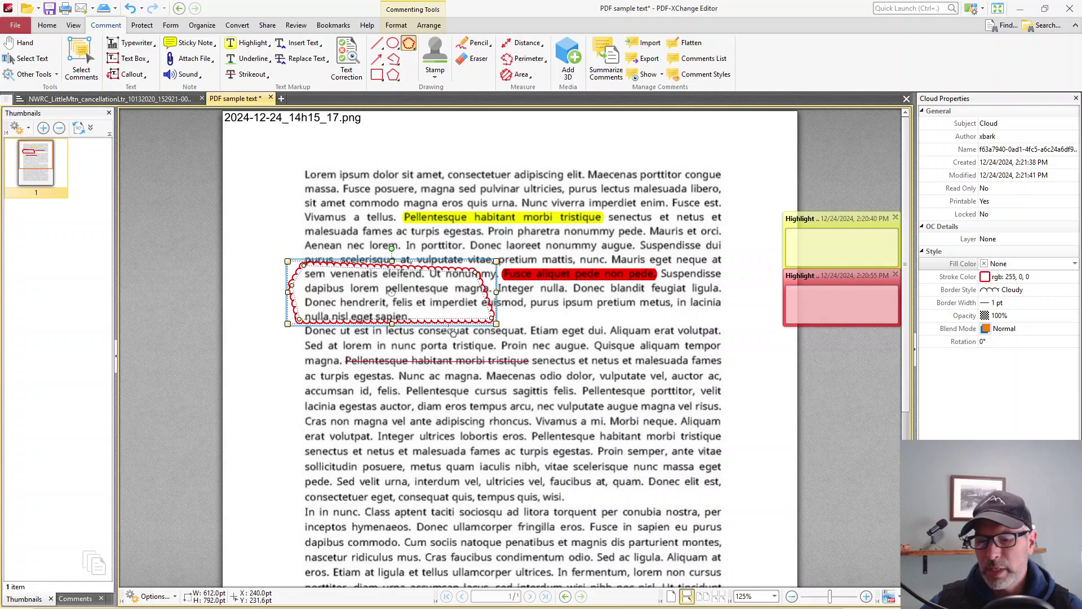
key(Delete)
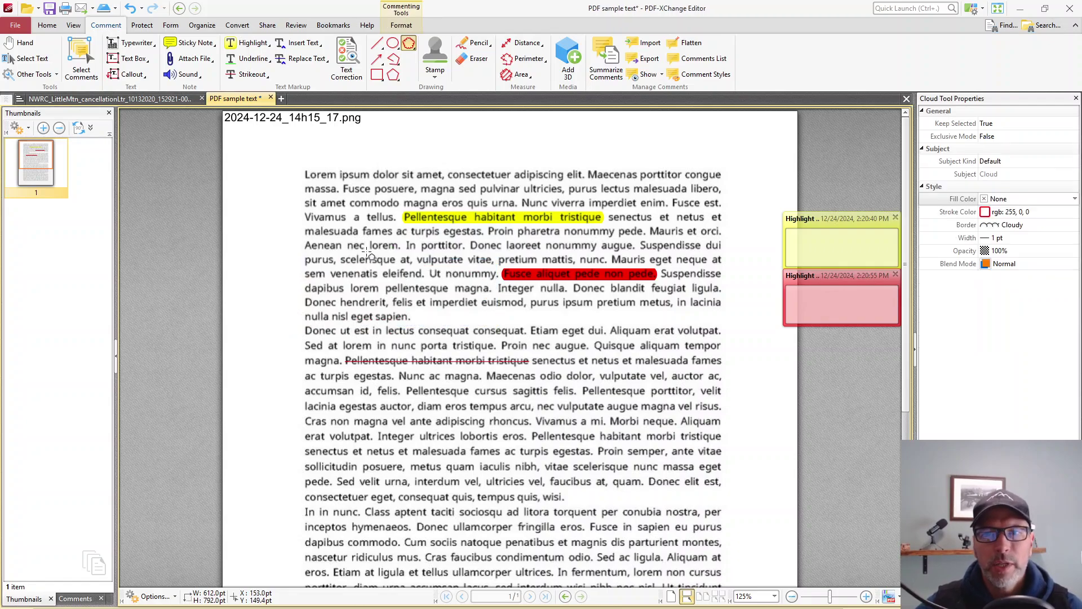
Step: Apply a Replace Text mark to 'est in lectus consequat consequat.' and scroll down the page
click(301, 60)
mouse_move(354, 330)
mouse_down()
mouse_move(541, 330)
mouse_move(527, 331)
mouse_up()
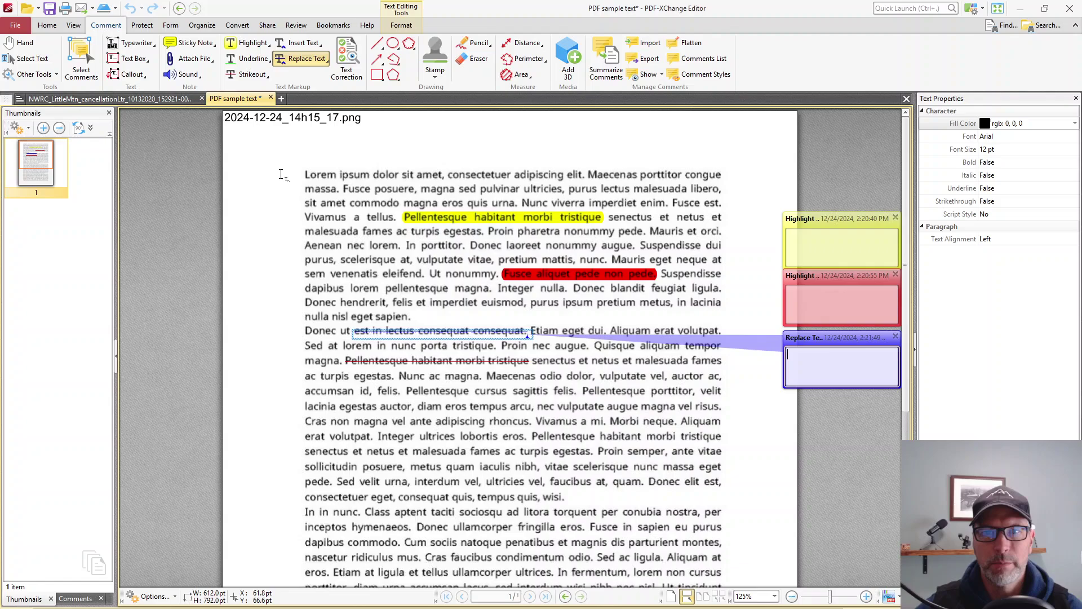
scroll(288, 260, down, 3)
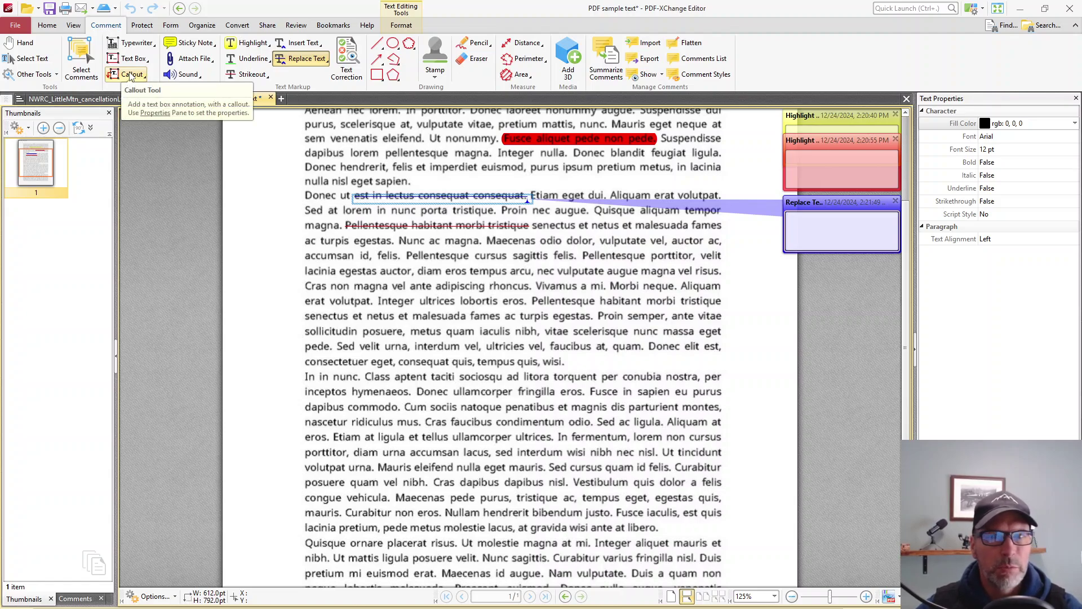
Step: Draw a callout from the word Cum and enter 'Change this' as its text
click(131, 75)
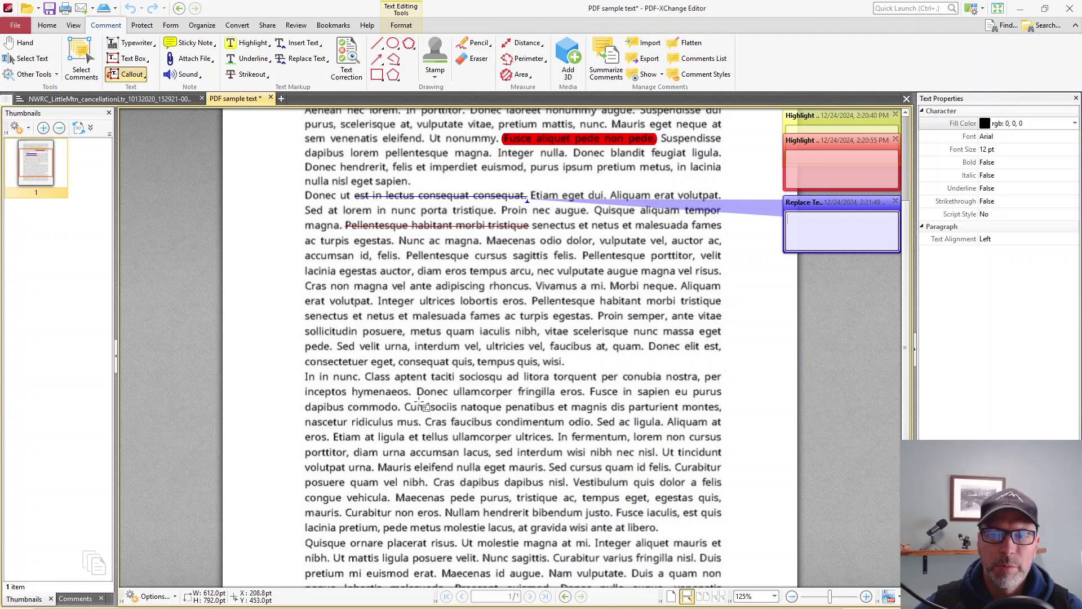
drag(419, 405, 688, 364)
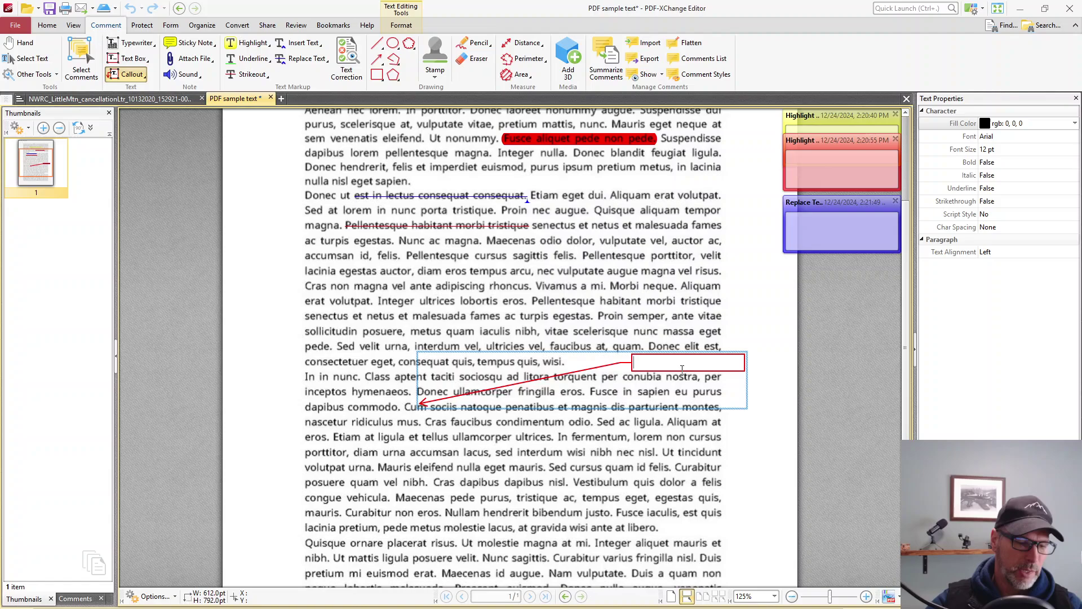
text(Change this)
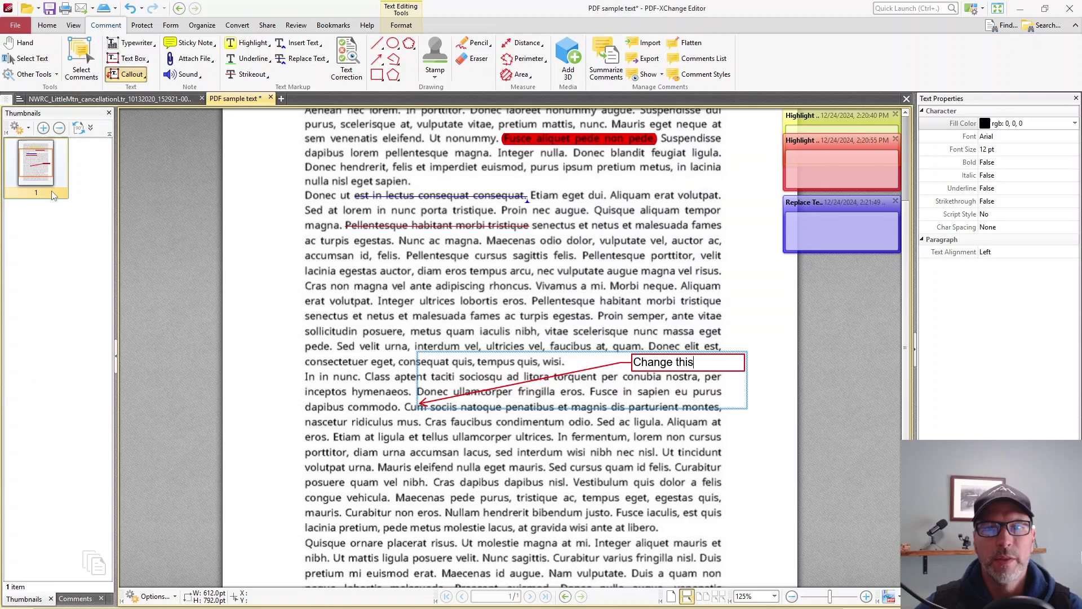
Step: Add a Typewriter text box reading 'Name' in the left margin, then switch to Chrome
click(125, 45)
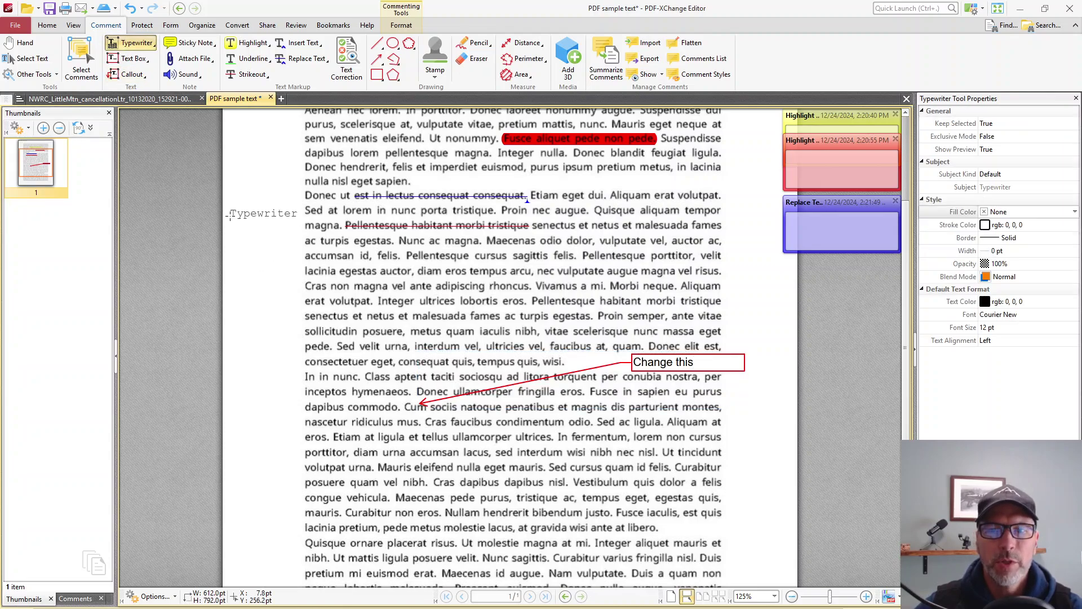
drag(232, 200, 320, 221)
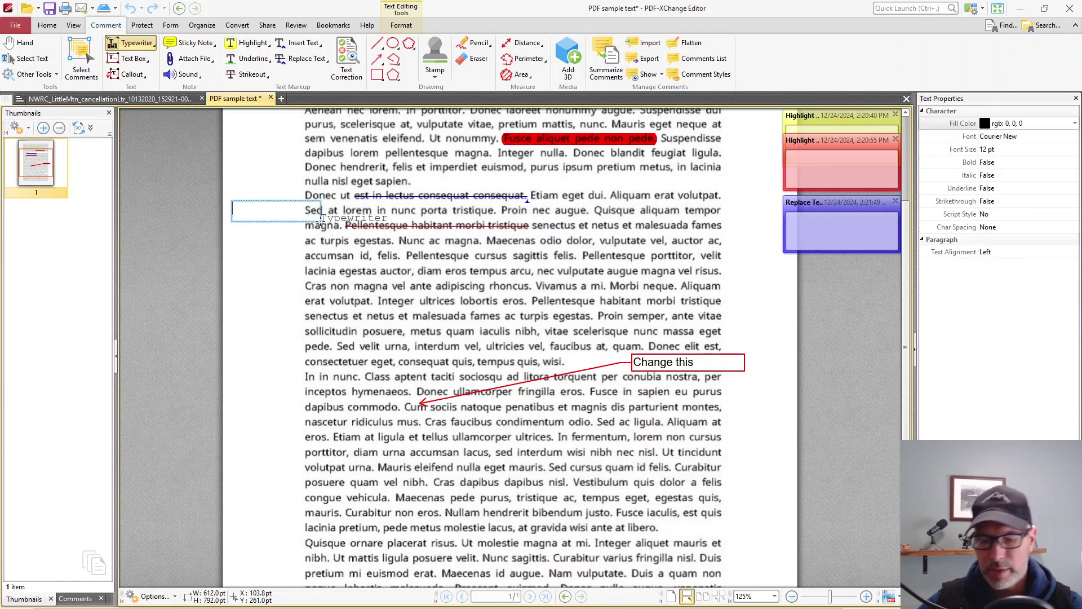
text(N)
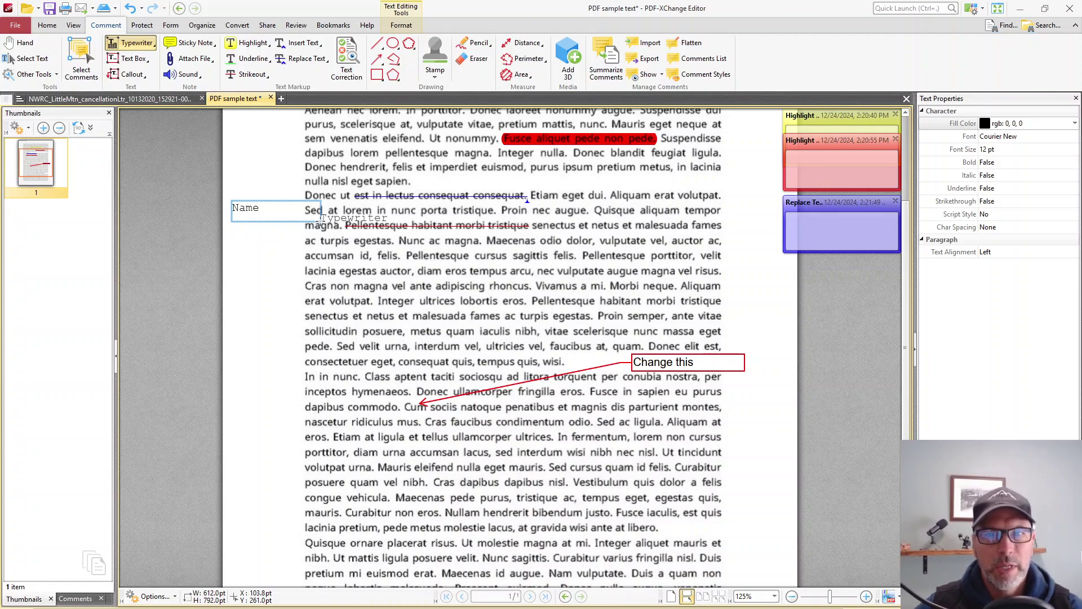
text(ame)
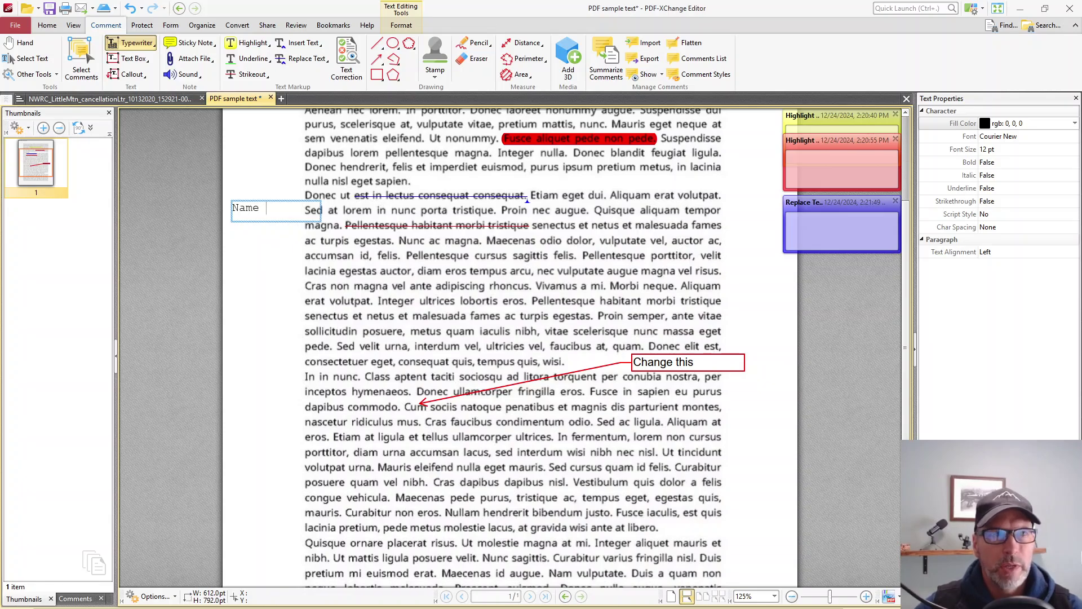
key(alt+Tab)
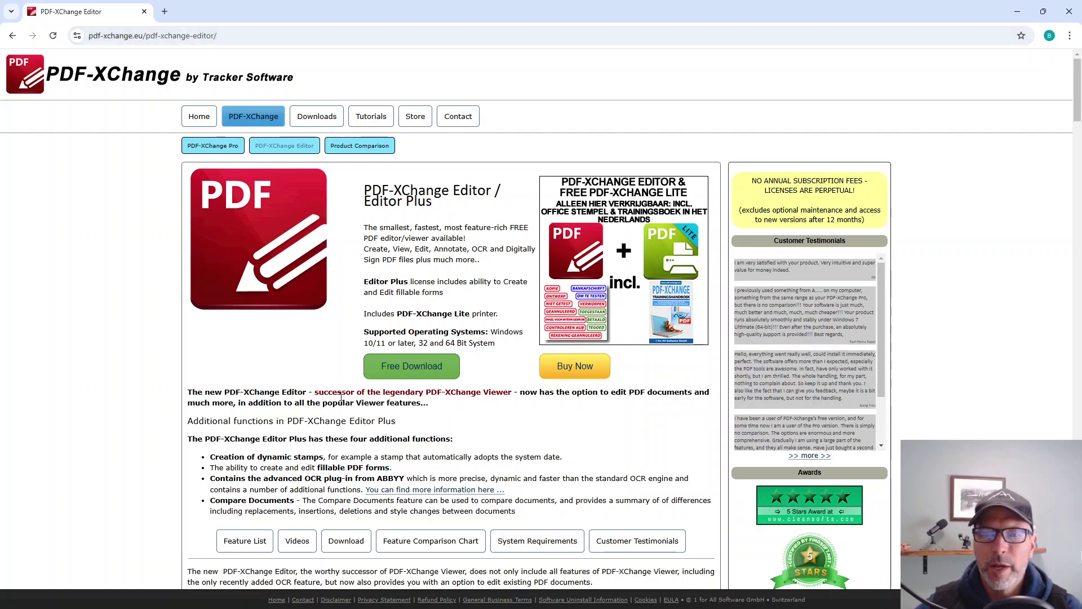
Step: From Buy Now, view and then close the PDF-XChange Editor pricing chart
click(575, 377)
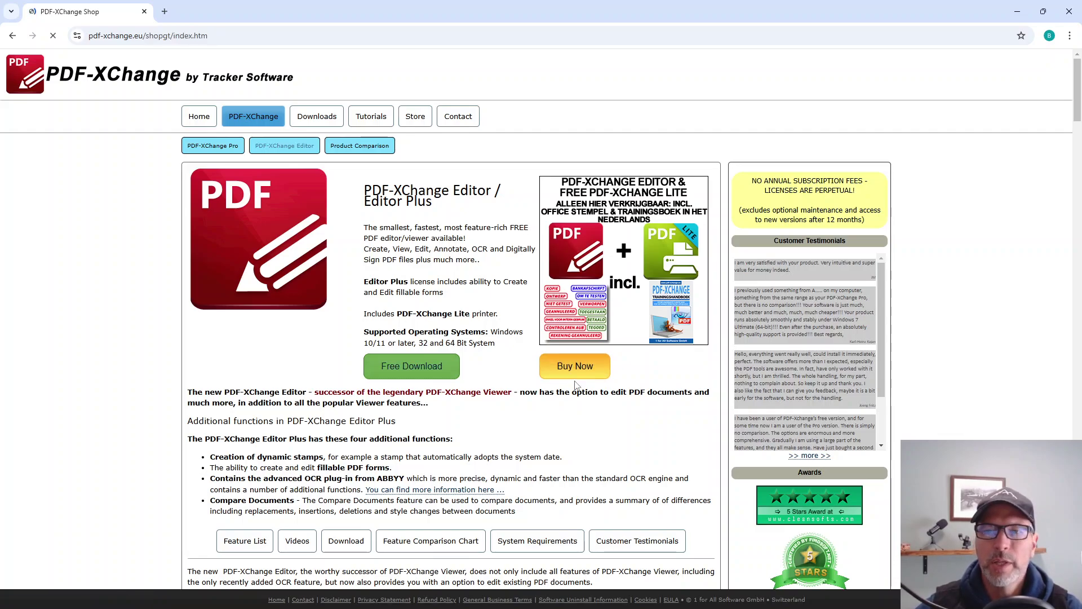
scroll(285, 287, down, 5)
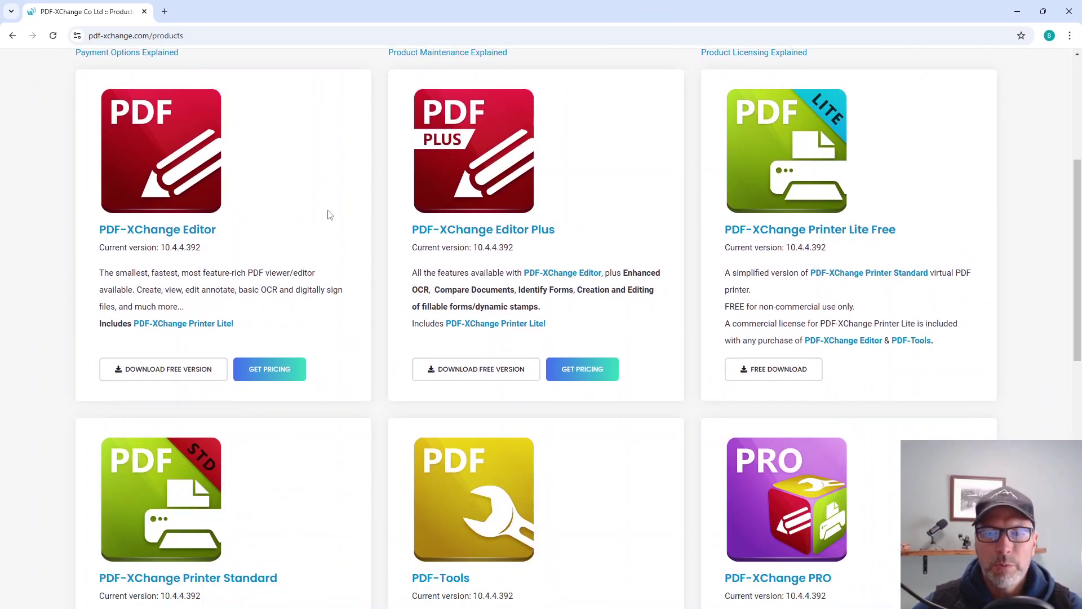
click(274, 377)
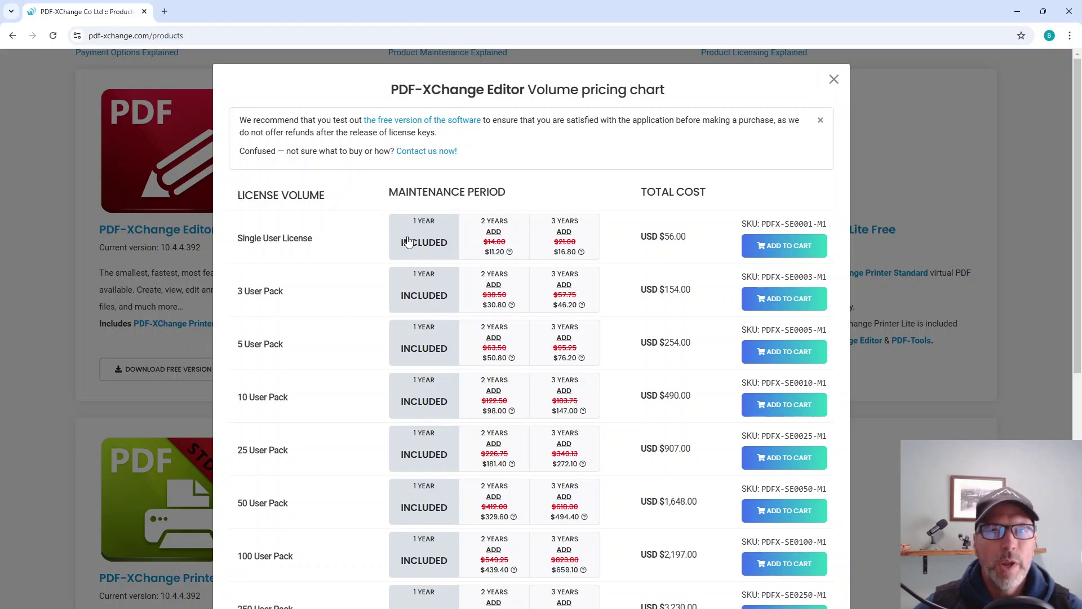
click(833, 80)
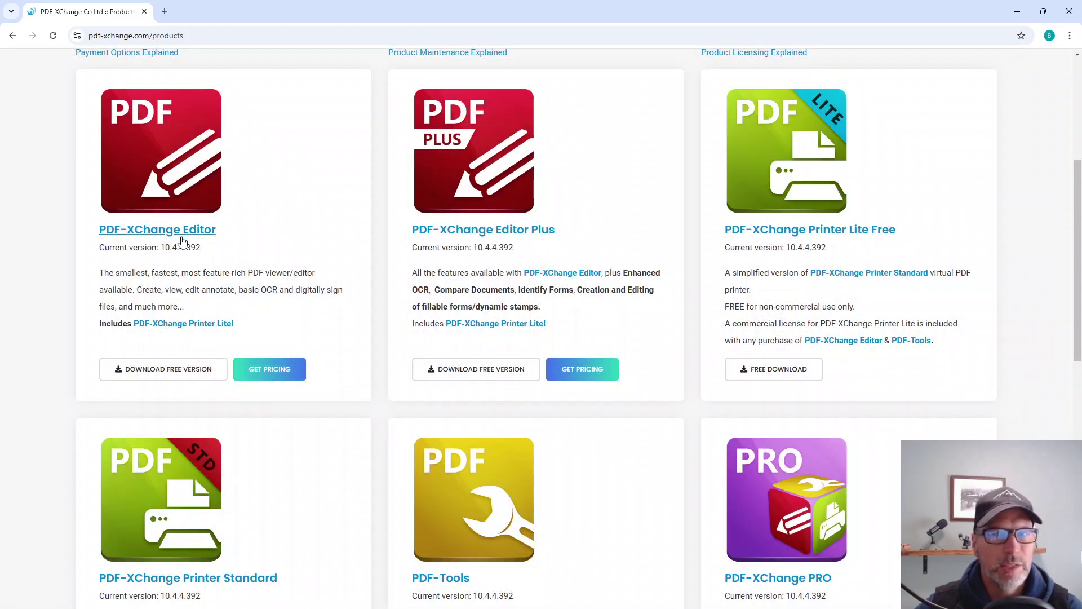